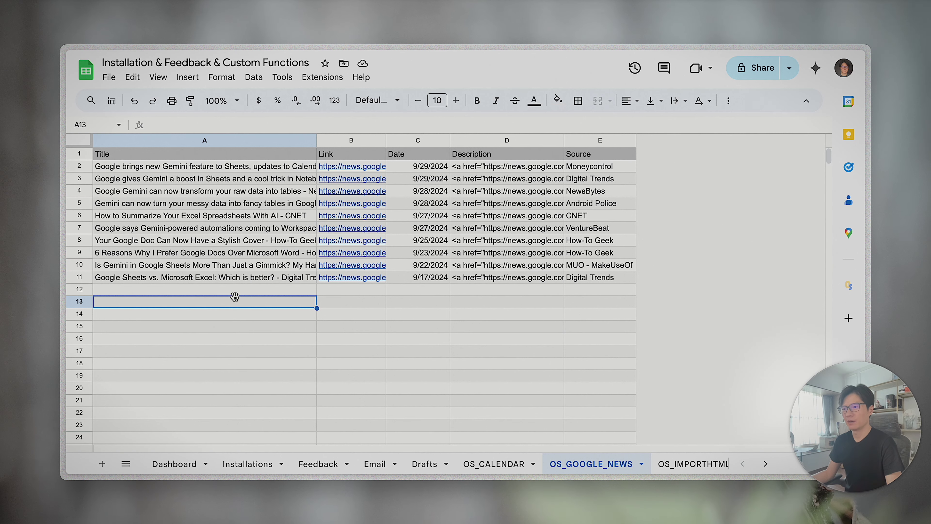
pyautogui.write('=')
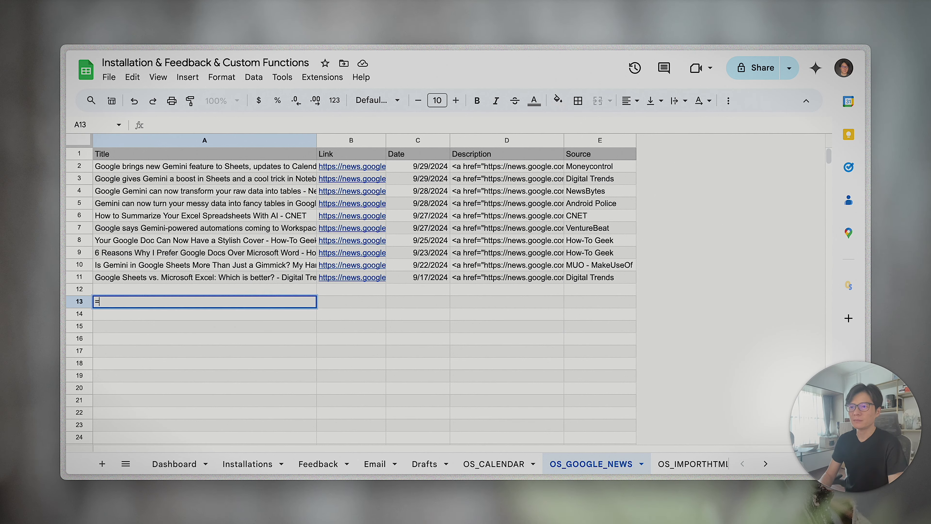
pyautogui.write('OS_GO')
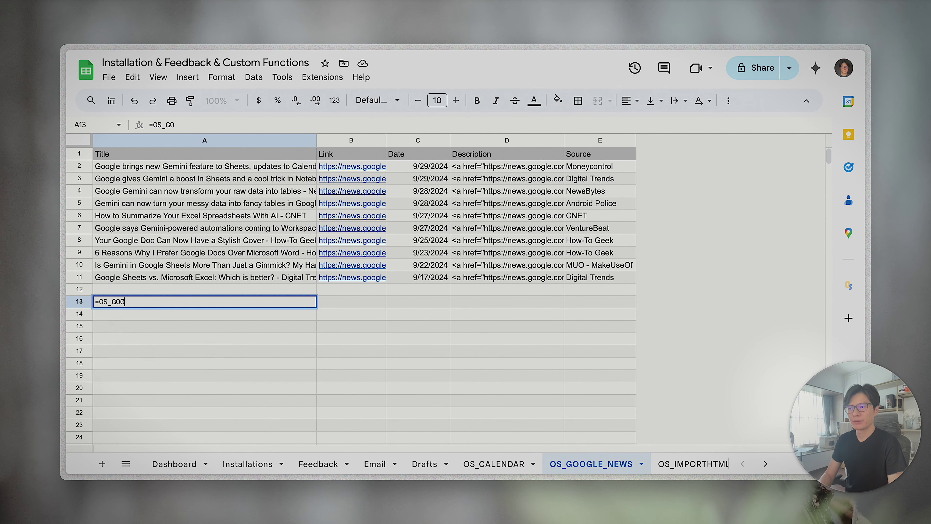
pyautogui.write('OG')
pyautogui.press('Tab')
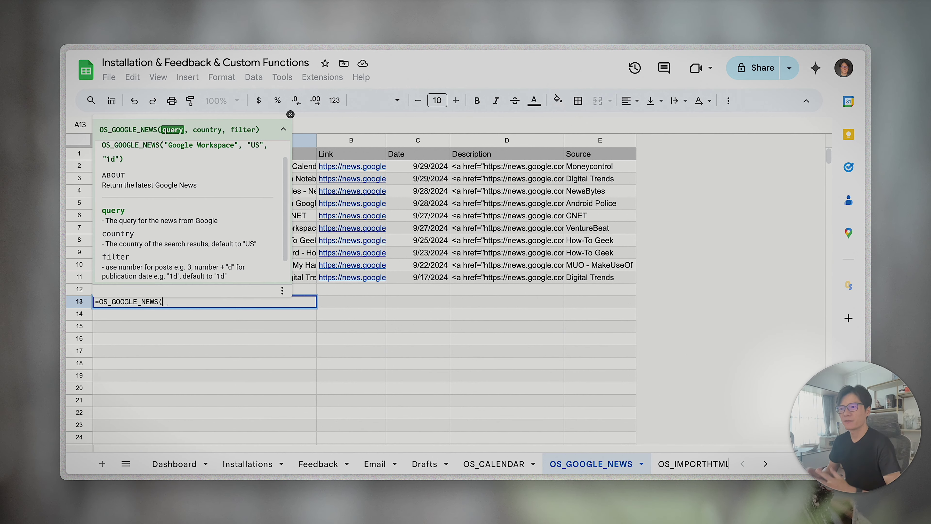
# Step: Replace the entry in cell A13 with the start of an IMPORTFEED formula and read the function's argument help
pyautogui.hotkey('shift', 'Home')
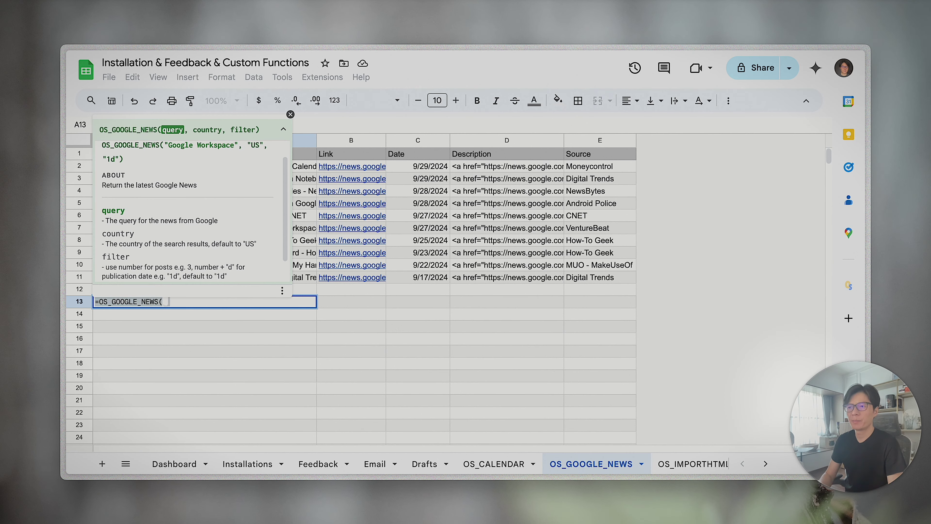
pyautogui.write('=IMPOR')
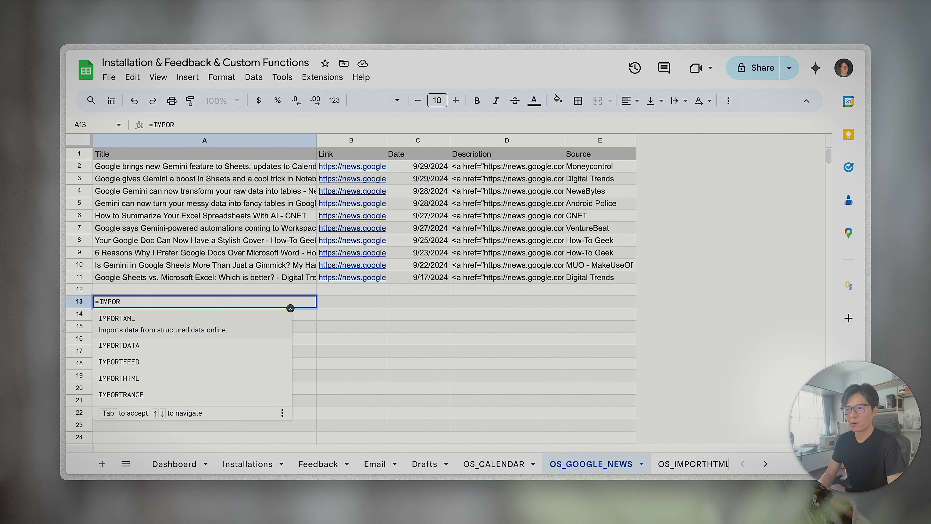
pyautogui.press('Down')
pyautogui.press('Down')
pyautogui.press('Down')
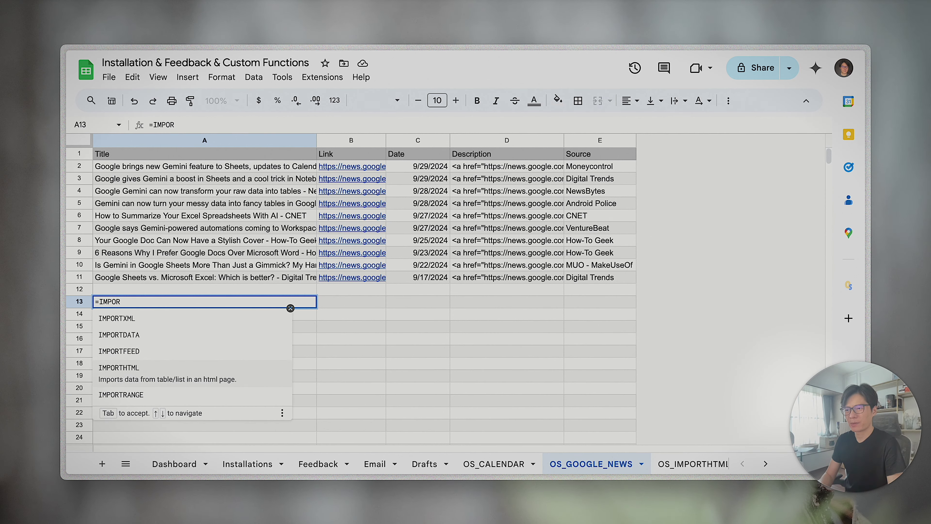
pyautogui.press('Up')
pyautogui.press('Tab')
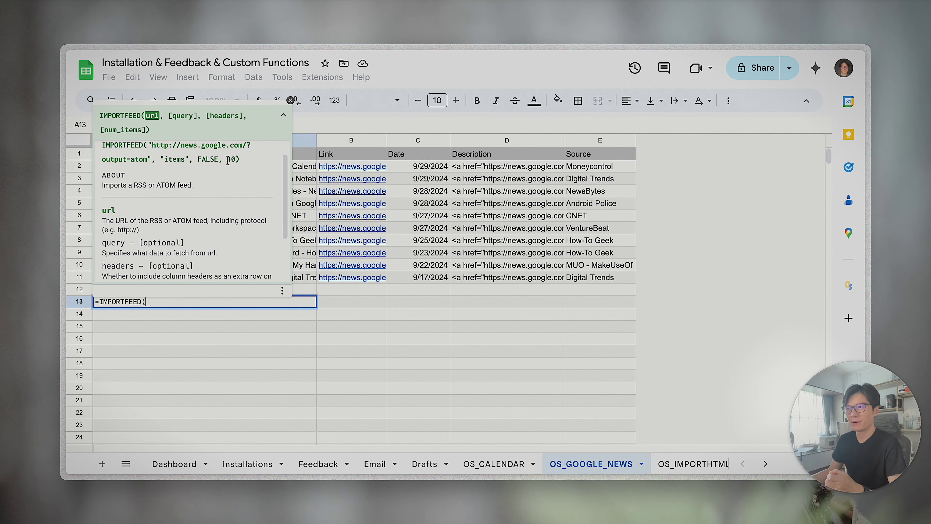
pyautogui.scroll(-4, 231, 168)
pyautogui.scroll(5, 223, 198)
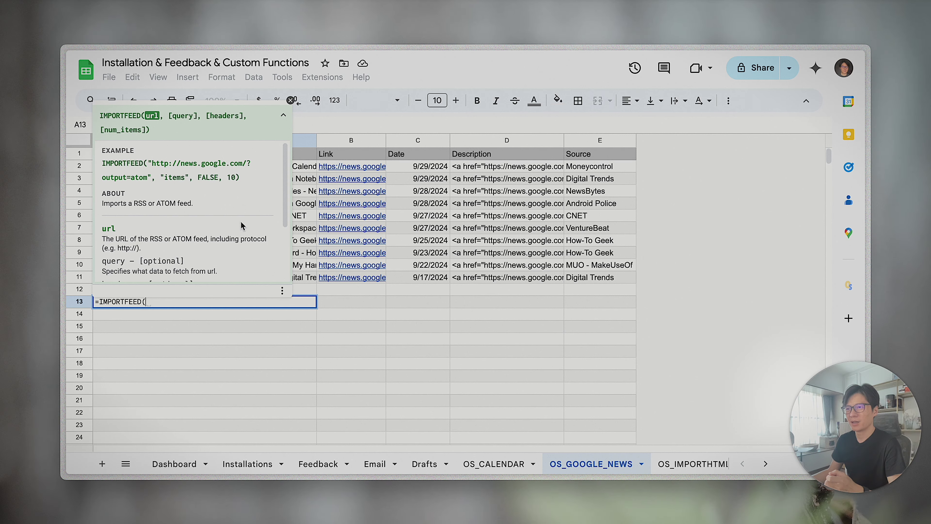
# Step: Replace the IMPORTFEED entry in cell A13 with the start of an OS_GOOGLE_NEWS formula
pyautogui.moveTo(153, 303); pyautogui.dragTo(93, 302)
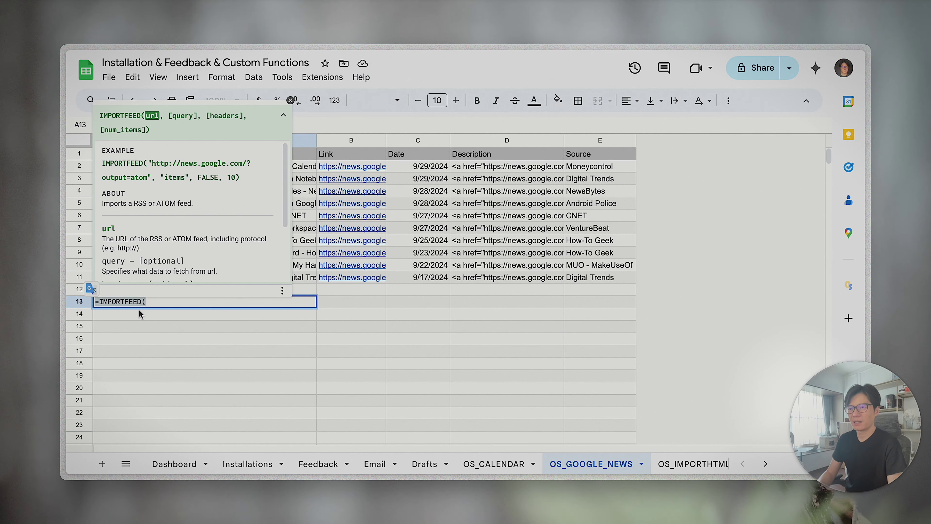
pyautogui.write('=OS')
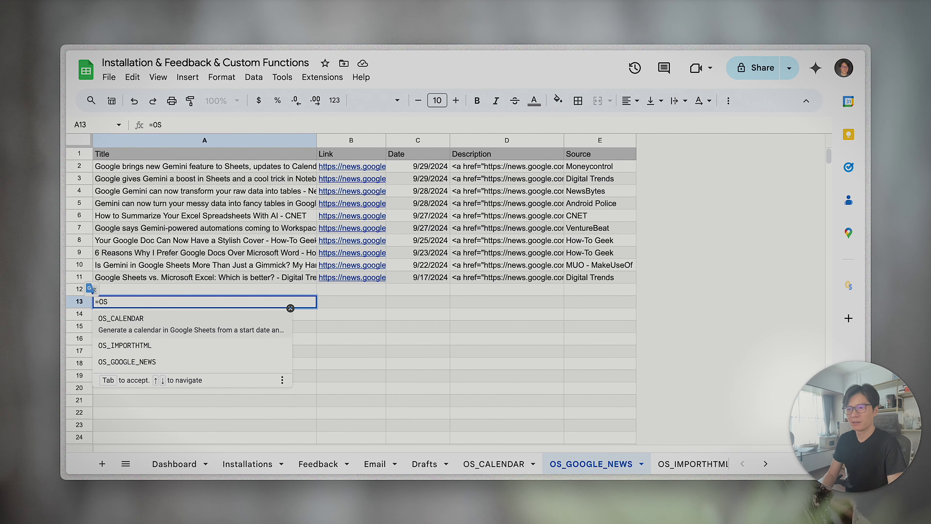
pyautogui.press('Down')
pyautogui.press('Down')
pyautogui.press('Tab')
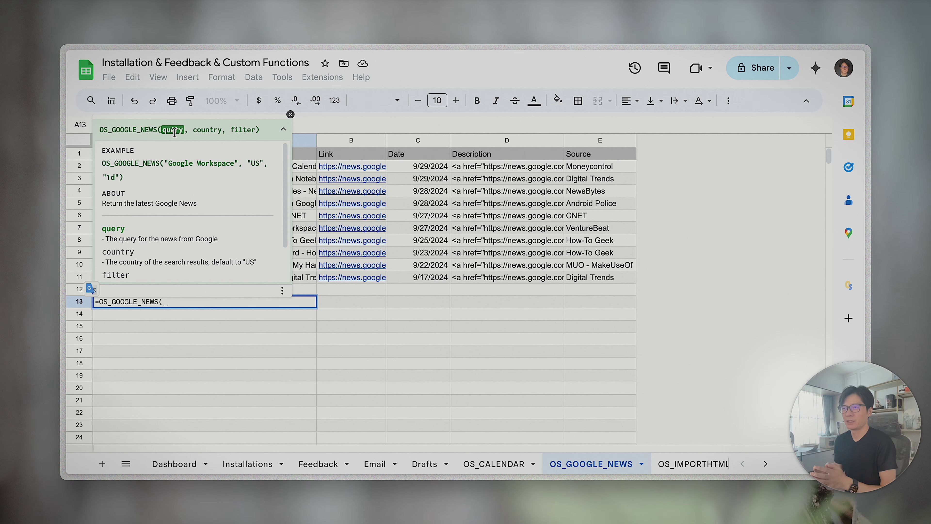
# Step: Enter "China" as the query argument of the OS_GOOGLE_NEWS formula
pyautogui.write('"')
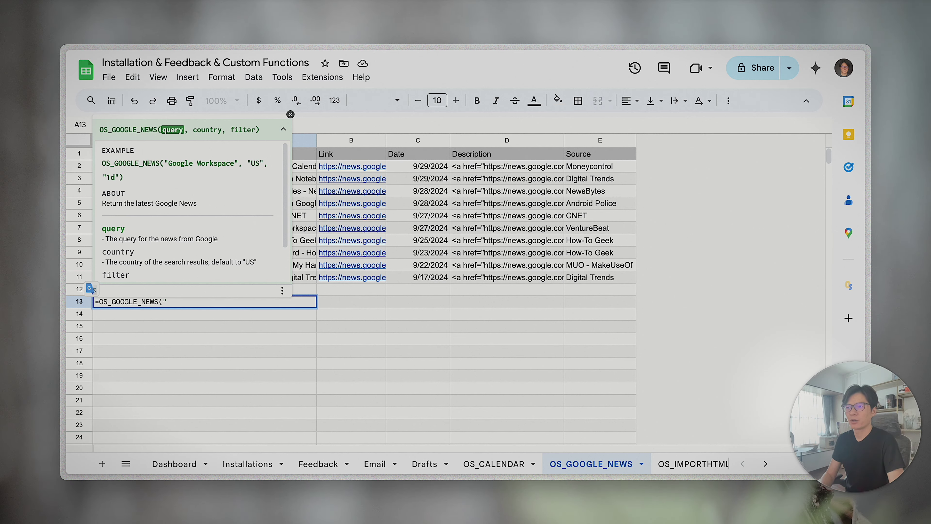
pyautogui.write('news')
pyautogui.press('BackSpace')
pyautogui.press('BackSpace')
pyautogui.press('BackSpace')
pyautogui.press('BackSpace')
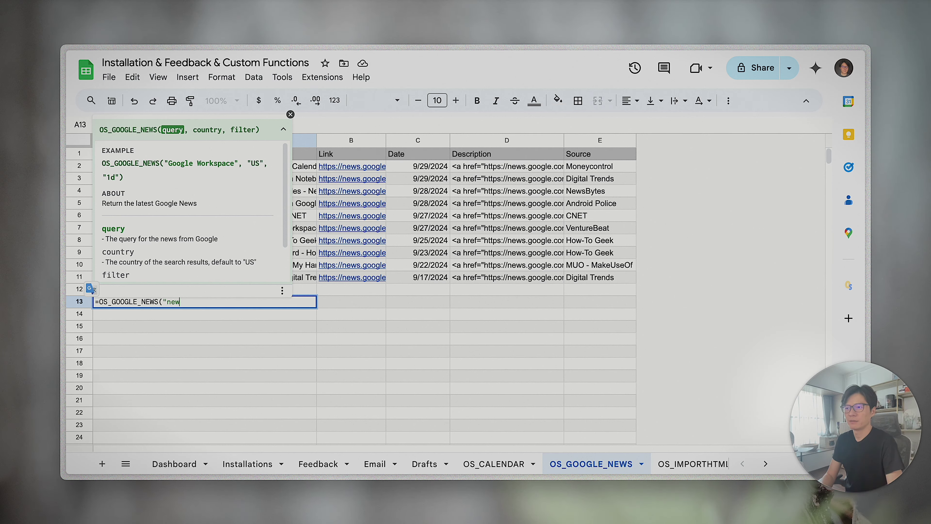
pyautogui.write('China",')
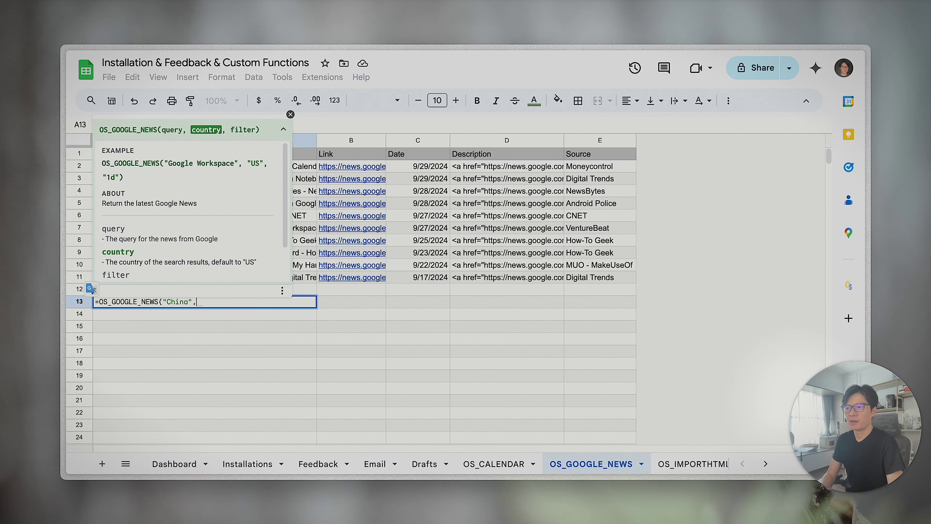
# Step: Add "US" as the country argument and 10 as the filter argument, and close the formula's parenthesis
pyautogui.write('"')
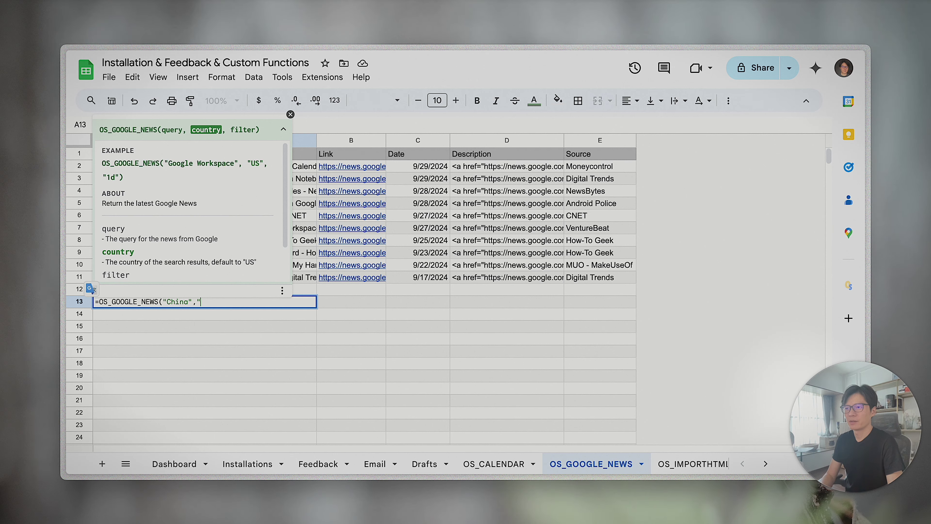
pyautogui.write('U')
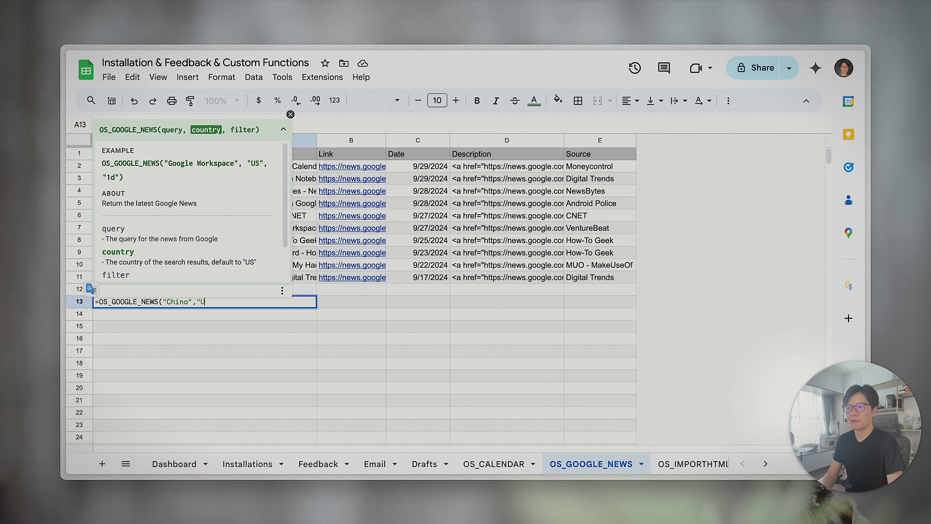
pyautogui.write('S"')
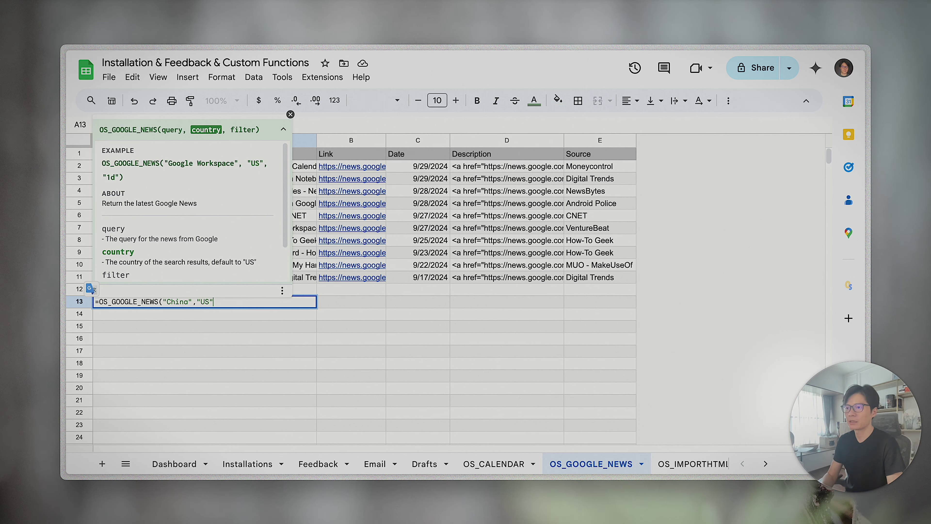
pyautogui.write(',')
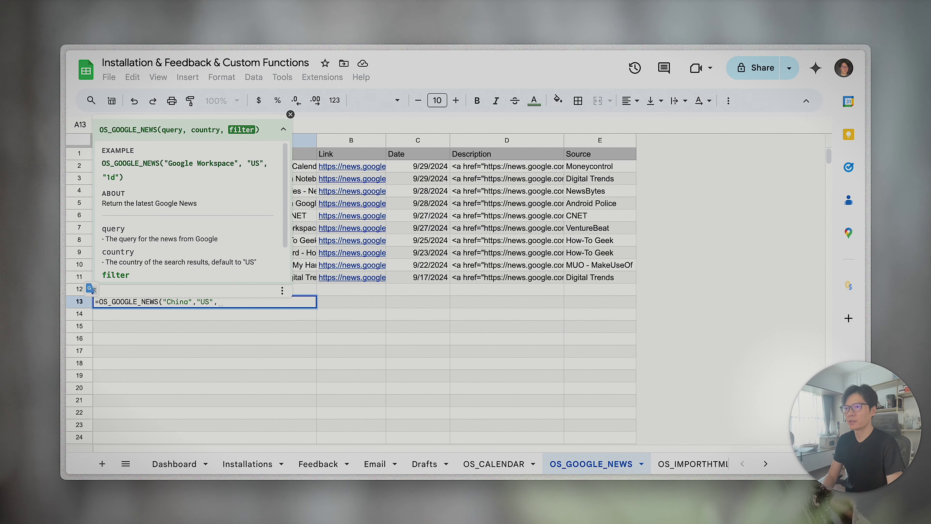
pyautogui.scroll(-2, 172, 258)
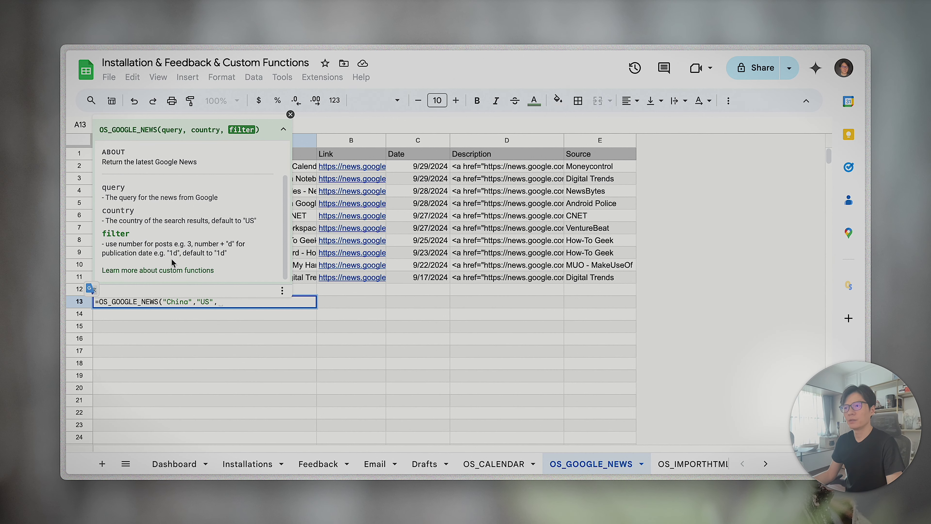
pyautogui.write('10)')
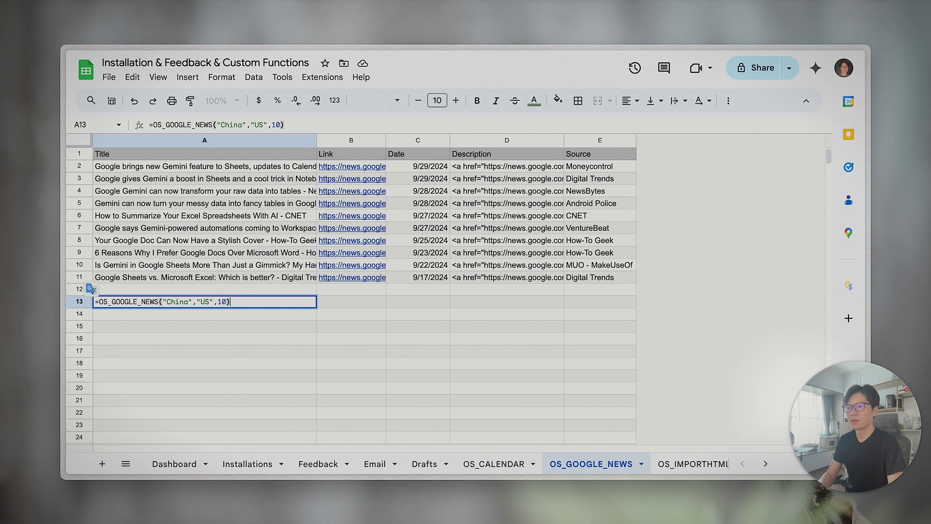
# Step: Change the formula's filter argument to the text value "1d"
pyautogui.press('Left')
pyautogui.press('BackSpace')
pyautogui.press('BackSpace')
pyautogui.write('"')
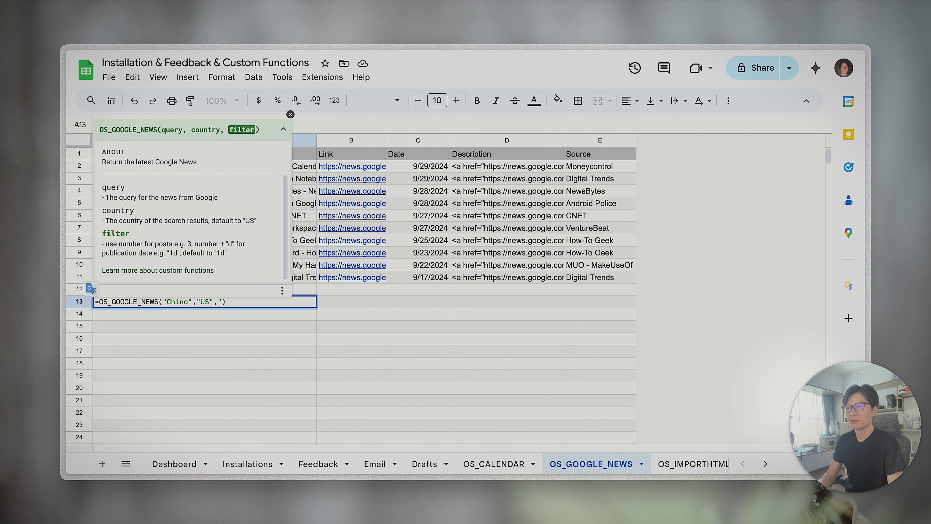
pyautogui.write('1')
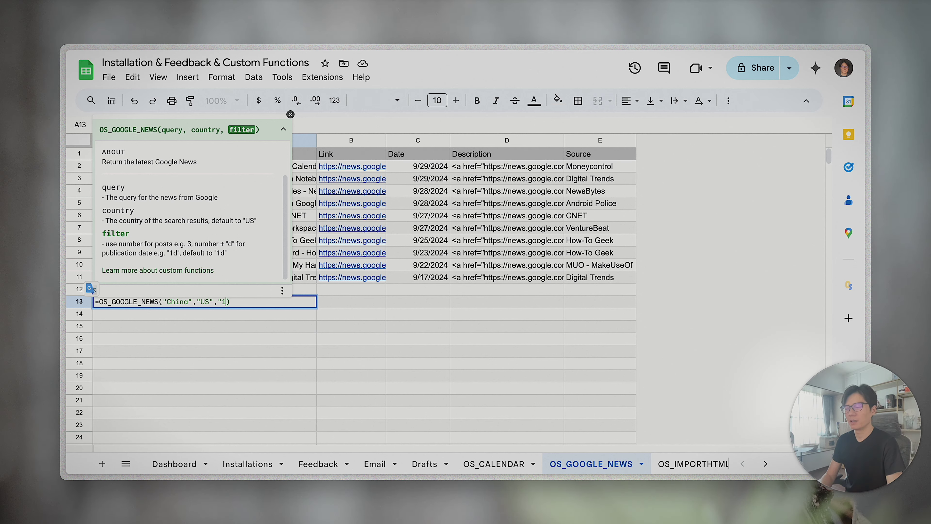
pyautogui.write('d"')
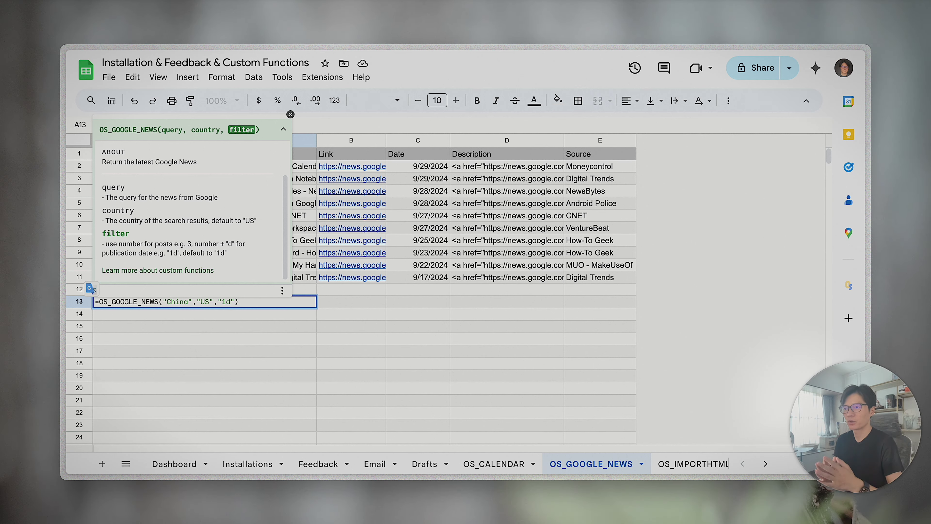
# Step: Try "2d" and "3d" as the filter argument and set it back to "1d"
pyautogui.press('BackSpace')
pyautogui.write('2')
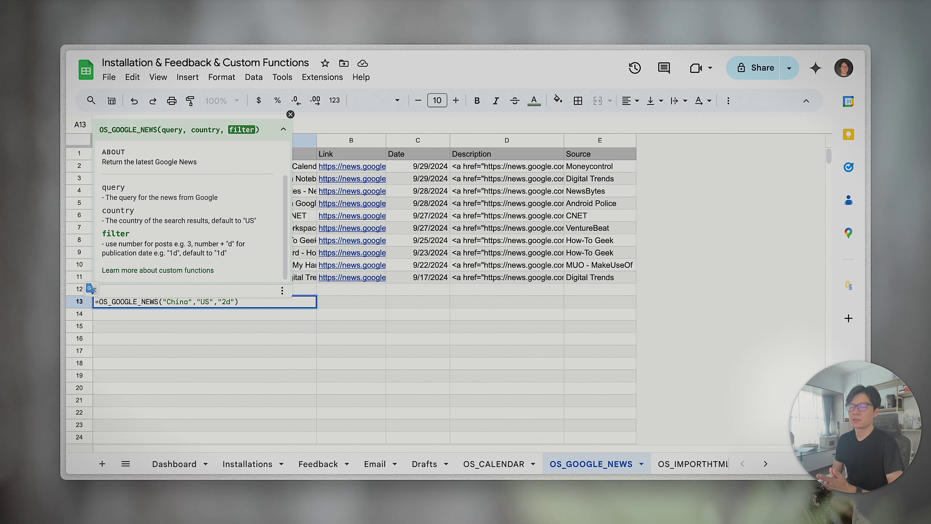
pyautogui.press('BackSpace')
pyautogui.write('3')
pyautogui.press('BackSpace')
pyautogui.write('1')
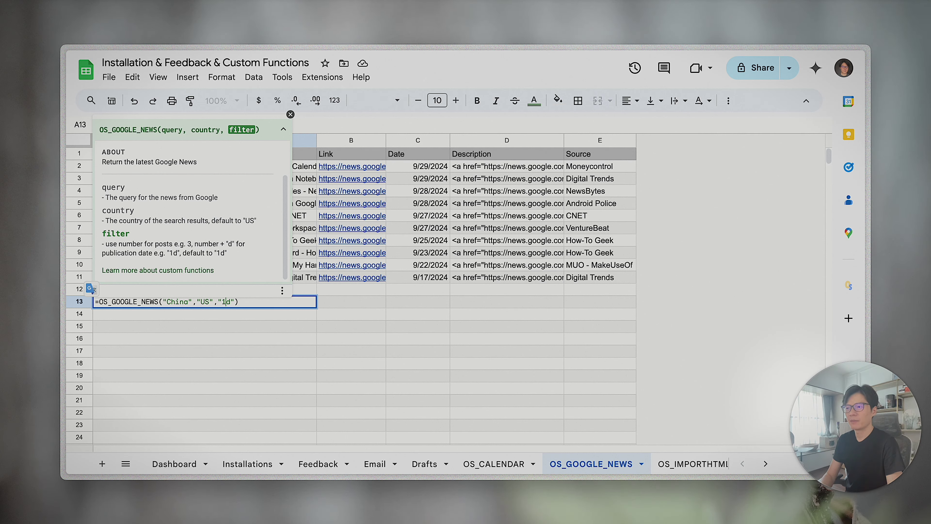
# Step: Commit the formula =OS_GOOGLE_NEWS("China","US","1d") in cell A13 and reselect that cell
pyautogui.press('End')
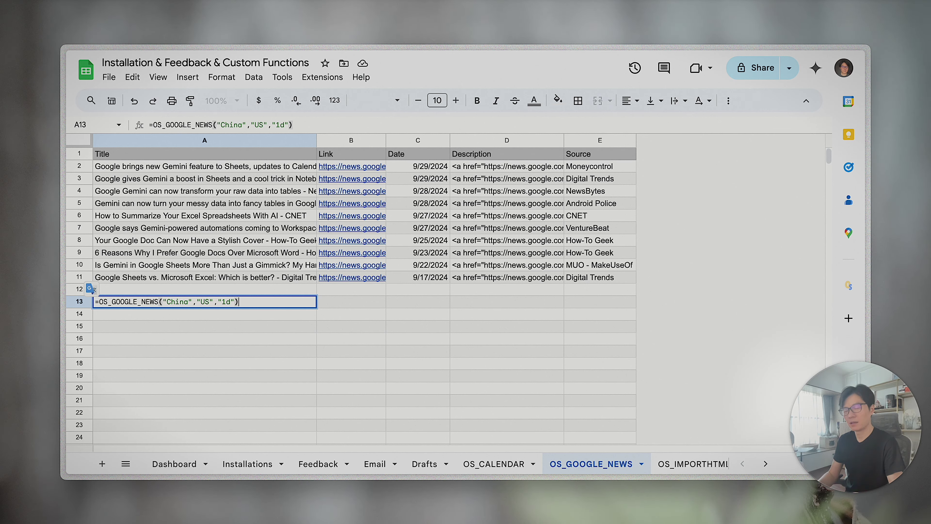
pyautogui.press('Return')
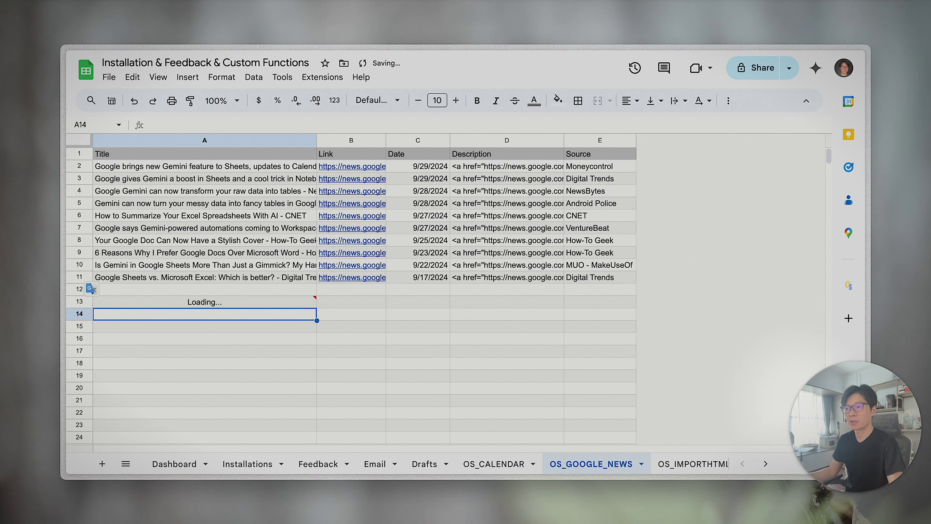
pyautogui.click(215, 301)
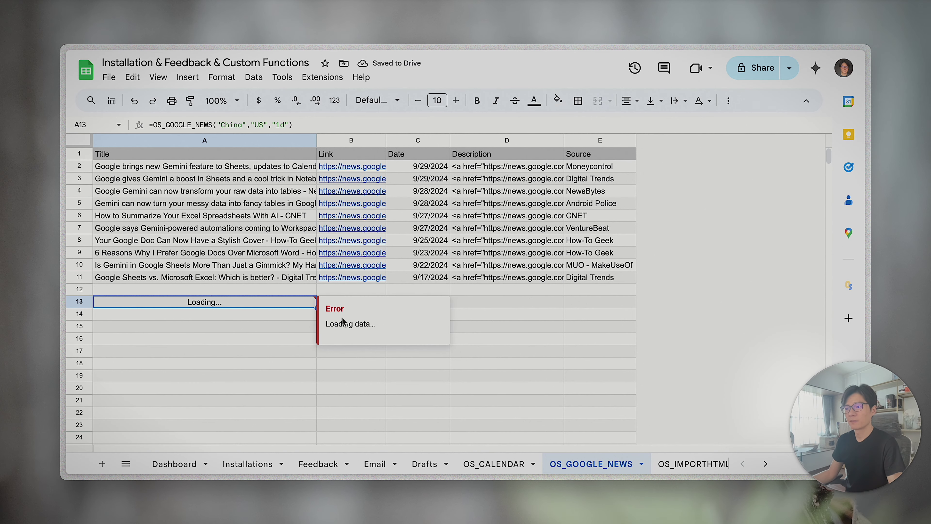
# Step: Examine the China news rows imported below cell A13, checking a title and a publication date
pyautogui.scroll(-1, 241, 345)
pyautogui.scroll(-5, 242, 345)
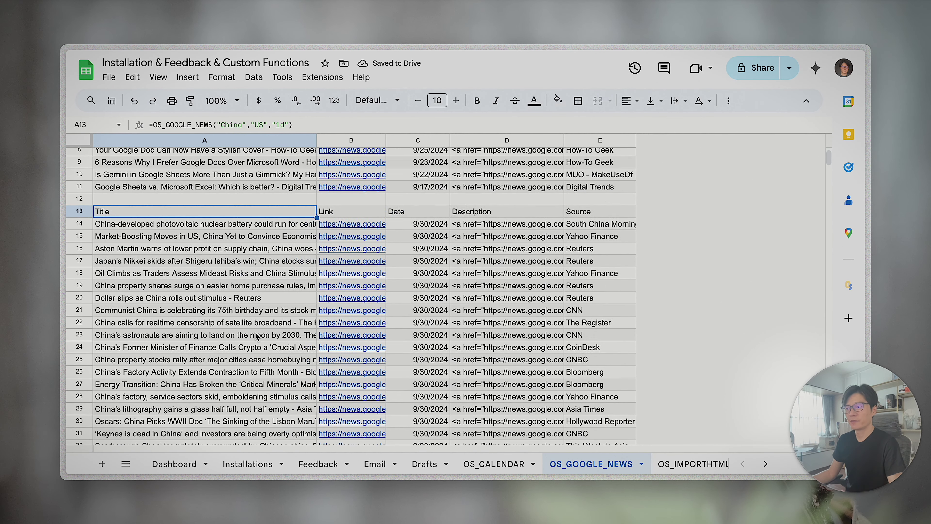
pyautogui.click(201, 228)
pyautogui.scroll(-10, 337, 333)
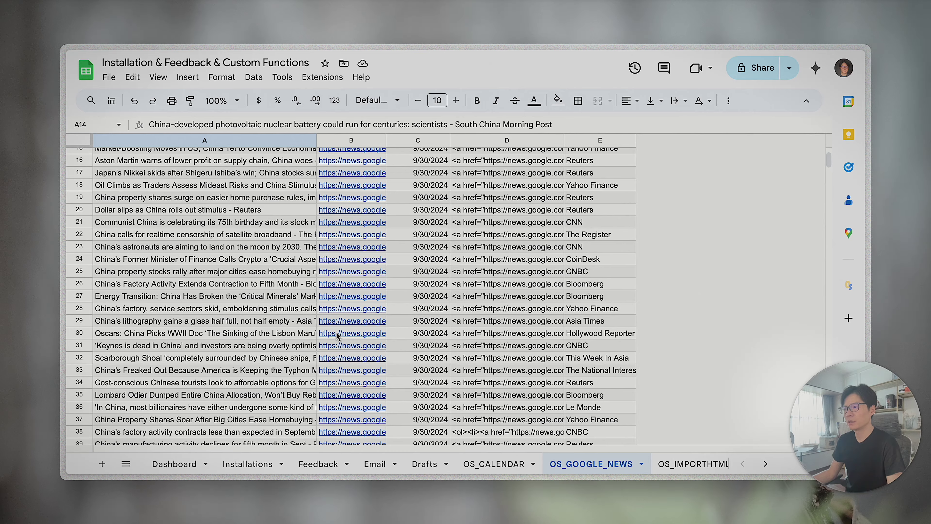
pyautogui.click(435, 309)
pyautogui.scroll(-5, 434, 316)
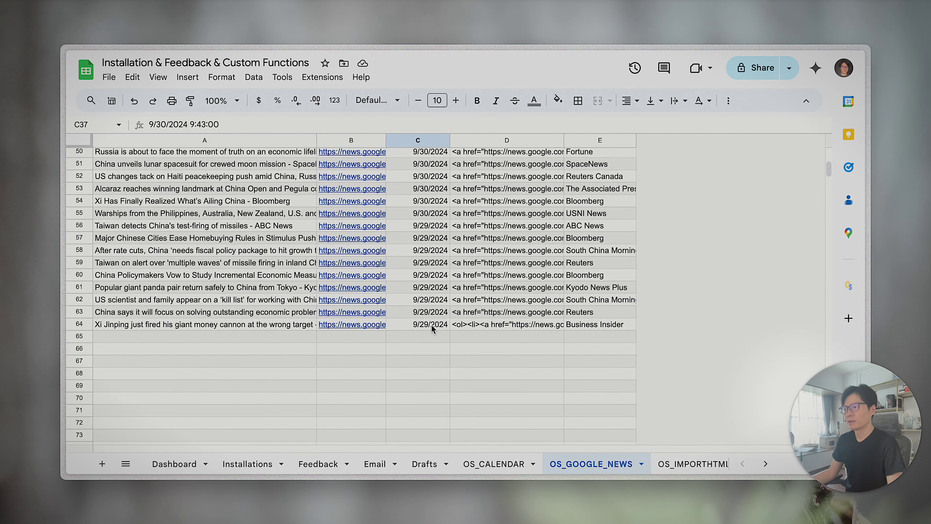
# Step: Select the publication dates in C14:C64 to check the period covered by the China news results
pyautogui.scroll(15, 433, 329)
pyautogui.click(430, 314)
pyautogui.scroll(-20, 439, 330)
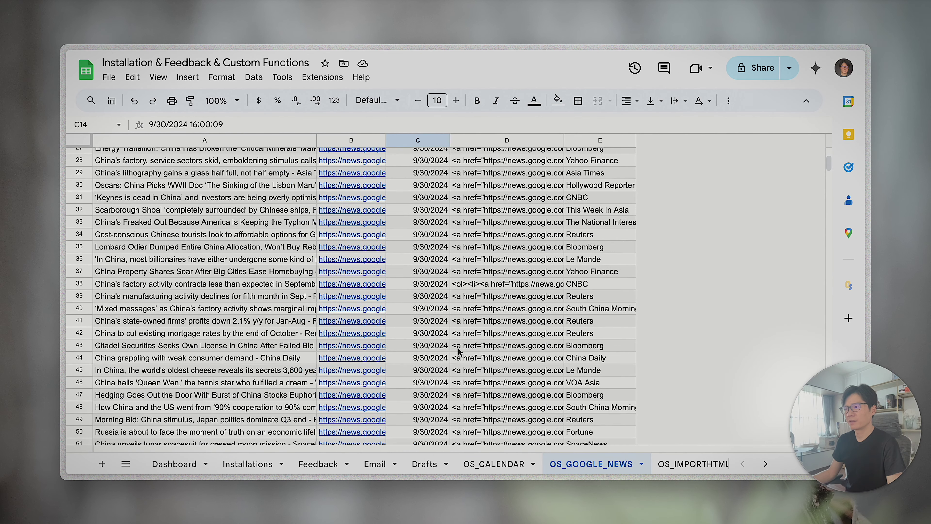
pyautogui.keyDown('shift'); pyautogui.click(434, 221); pyautogui.keyUp('shift')
pyautogui.scroll(3, 440, 272)
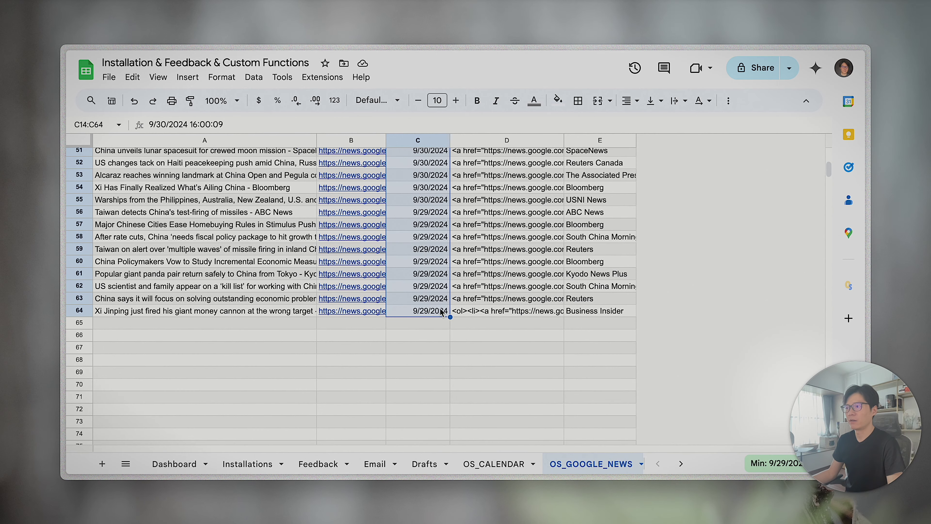
pyautogui.scroll(10, 427, 314)
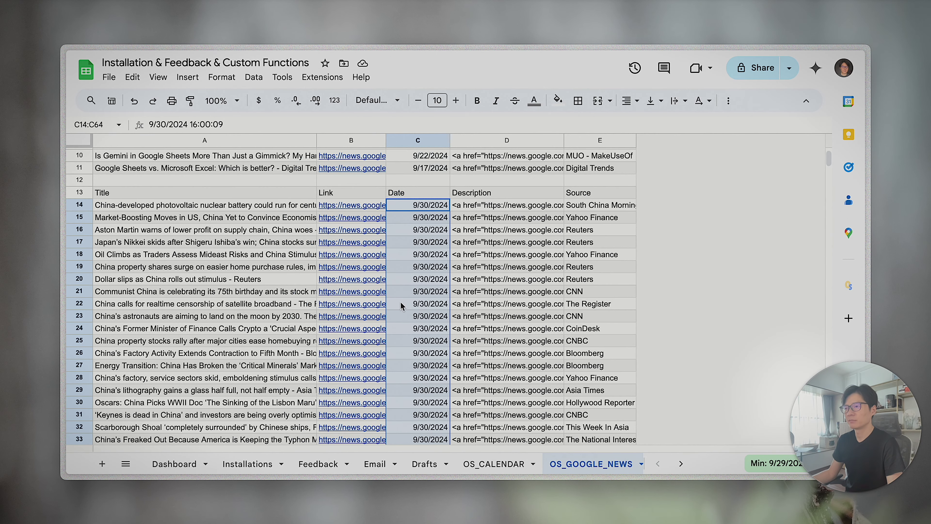
# Step: Check the title, link, description and source cells of the first China result in row 14, and widen the Source column
pyautogui.click(183, 208)
pyautogui.click(364, 207)
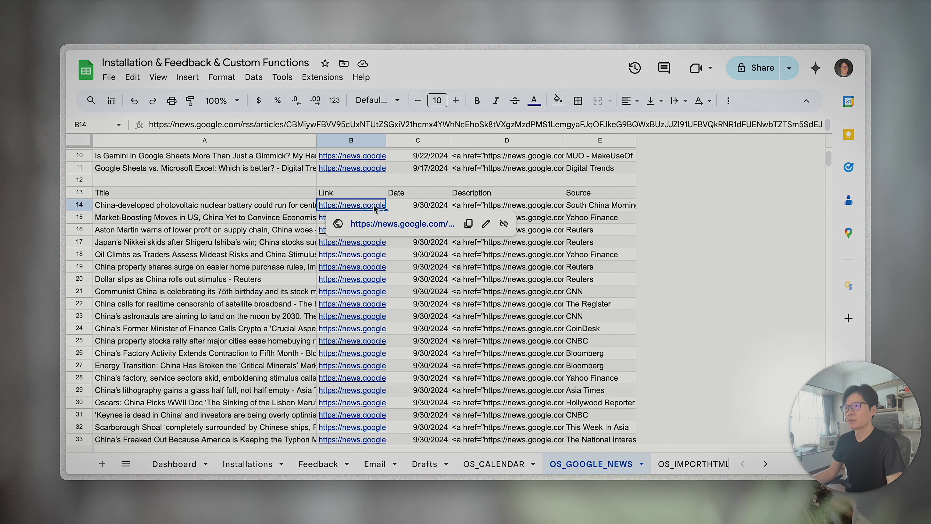
pyautogui.click(467, 208)
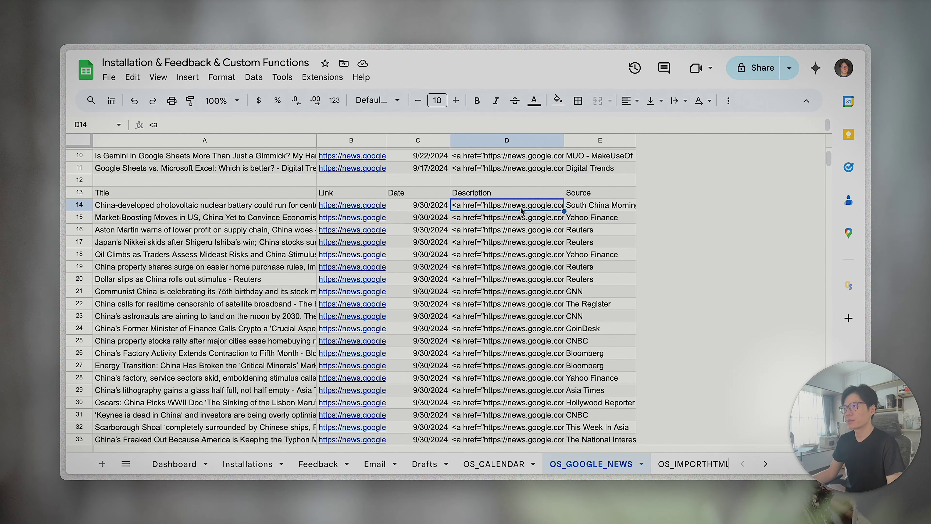
pyautogui.click(609, 209)
pyautogui.moveTo(643, 133); pyautogui.dragTo(718, 133)
# Step: Set the filter argument of the formula in A13 to 5 and select the returned titles, links and dates in A14:C18
pyautogui.scroll(5, 403, 293)
pyautogui.click(117, 301)
pyautogui.click(270, 125)
pyautogui.write(',"US",4')
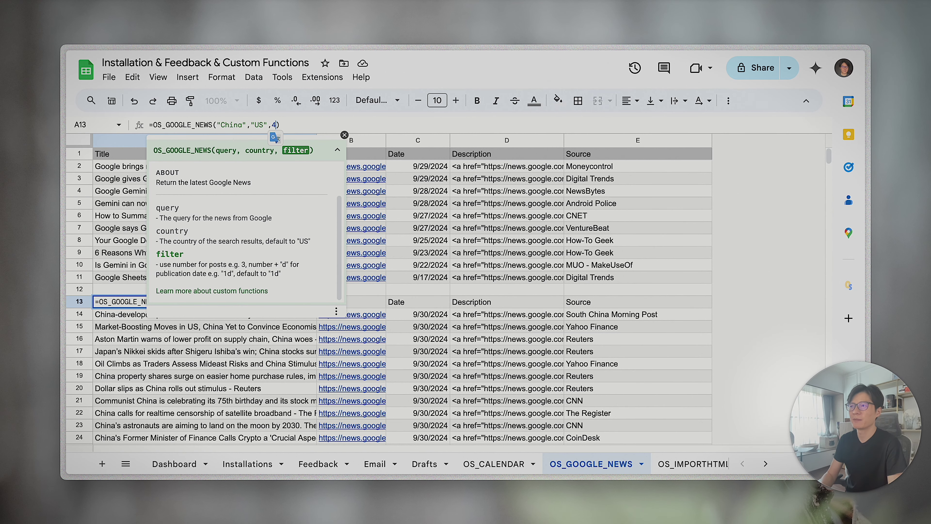
pyautogui.write(' 5')
pyautogui.press('Return')
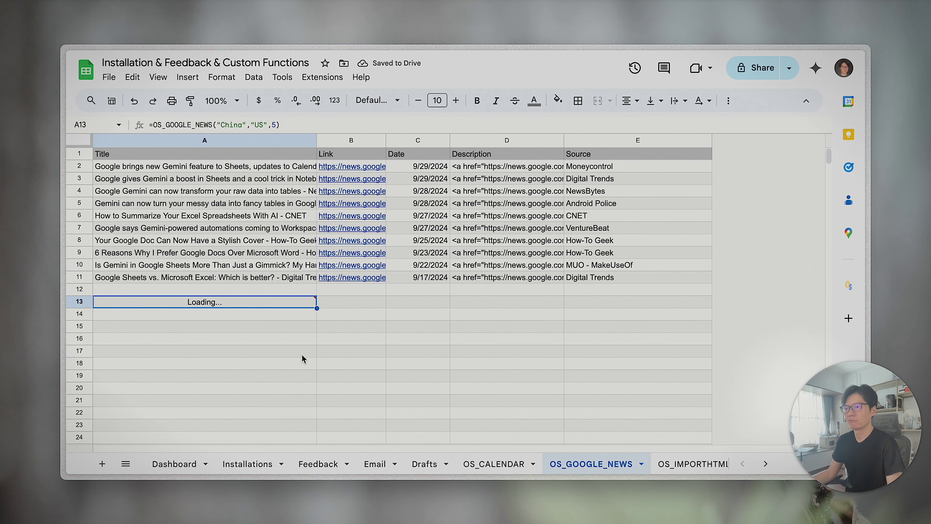
pyautogui.moveTo(129, 316); pyautogui.dragTo(442, 370)
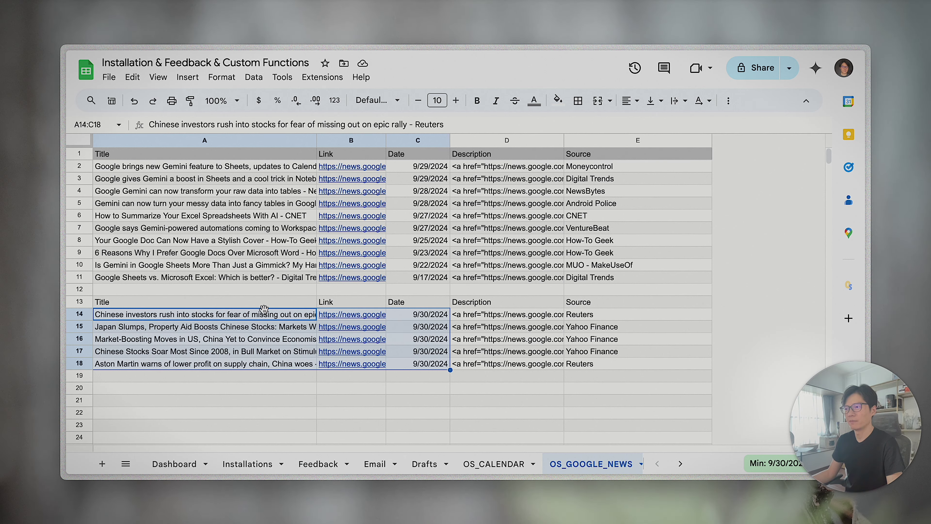
# Step: Copy the full formula text from cell A13 and paste it into cell A20 for editing
pyautogui.click(141, 305)
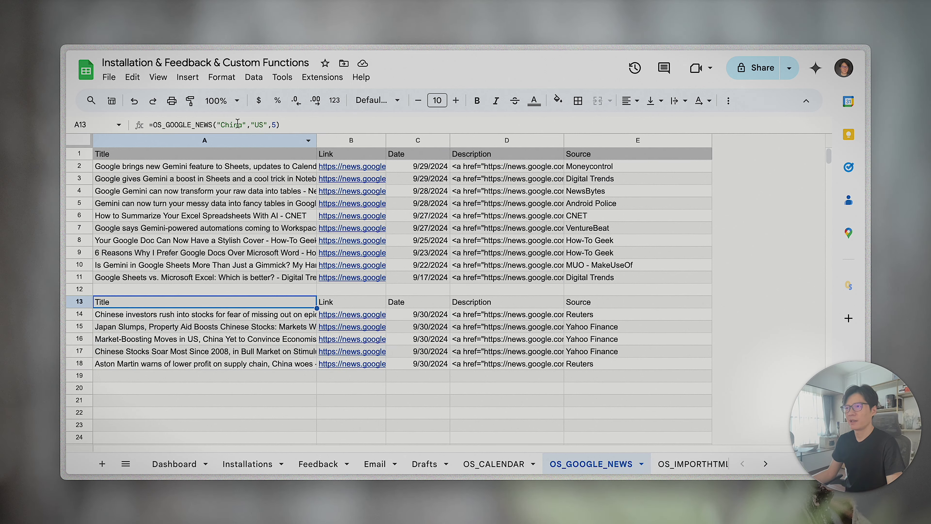
pyautogui.press('Return')
pyautogui.press('super+a')
pyautogui.press('super+c')
pyautogui.press('Tab')
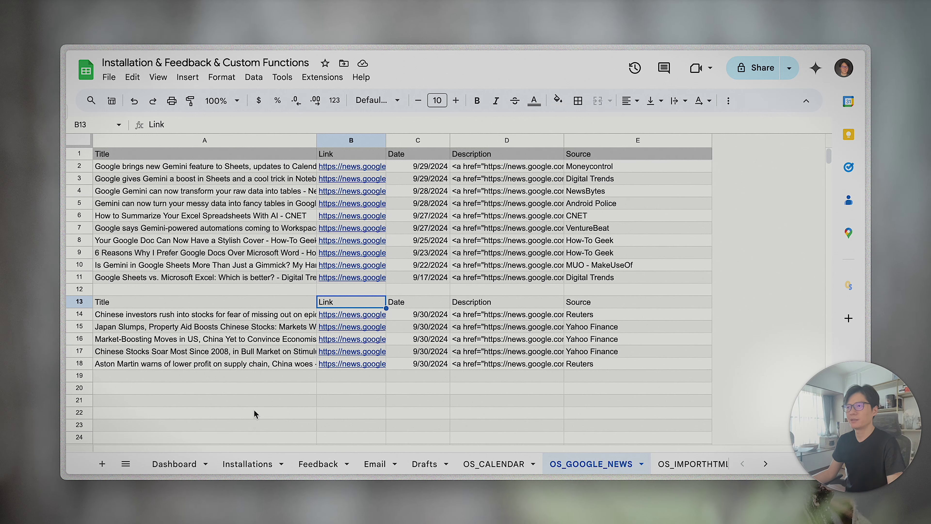
pyautogui.click(130, 392)
pyautogui.press('Return')
pyautogui.press('super+v')
# Step: Replace the country argument in the A20 formula with "JP" and commit it
pyautogui.doubleClick(175, 388)
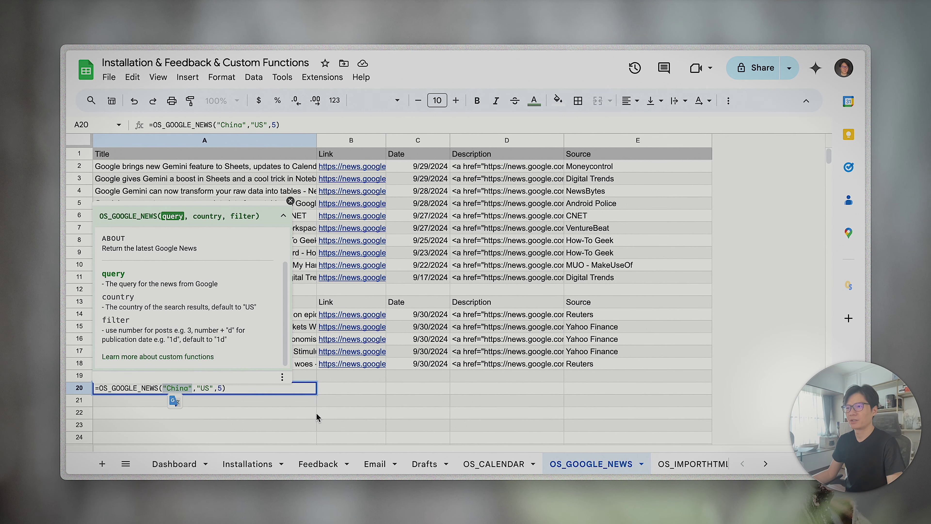
pyautogui.click(215, 393)
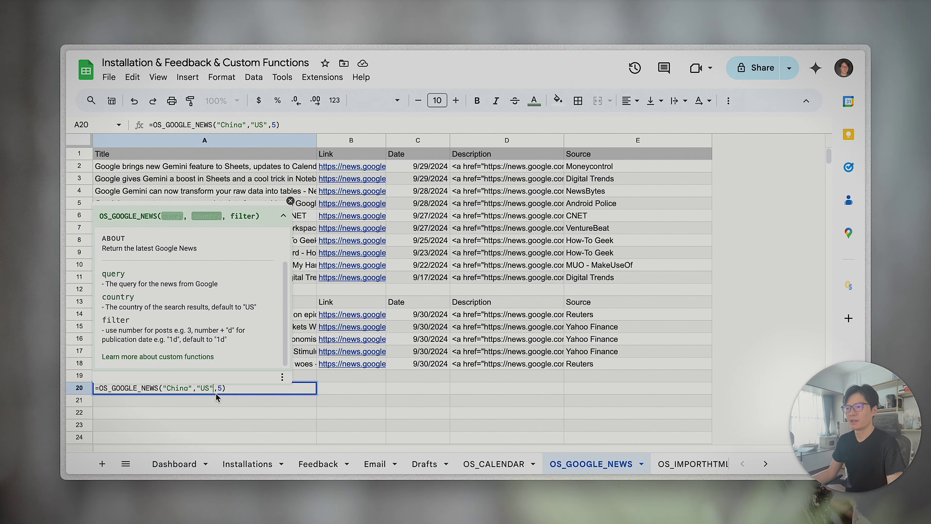
pyautogui.doubleClick(204, 388)
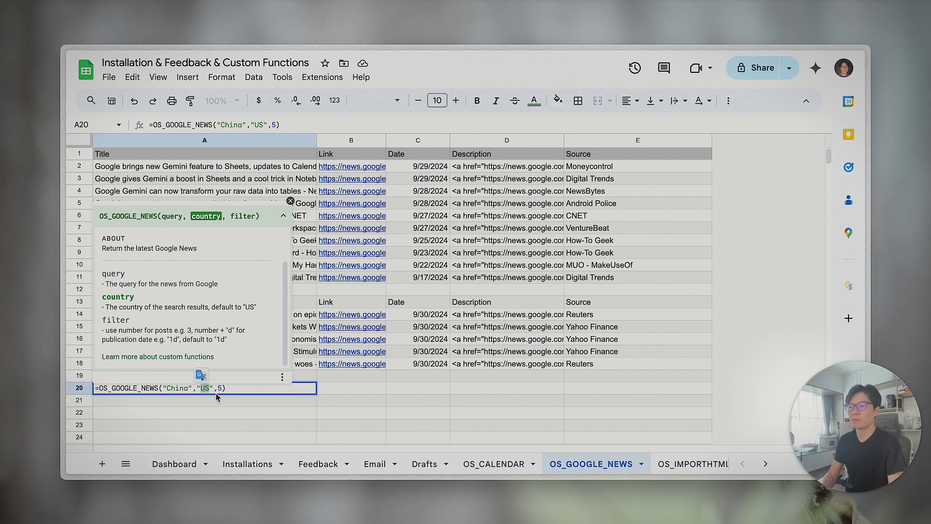
pyautogui.write('JP')
pyautogui.press('Return')
pyautogui.scroll(-5, 224, 406)
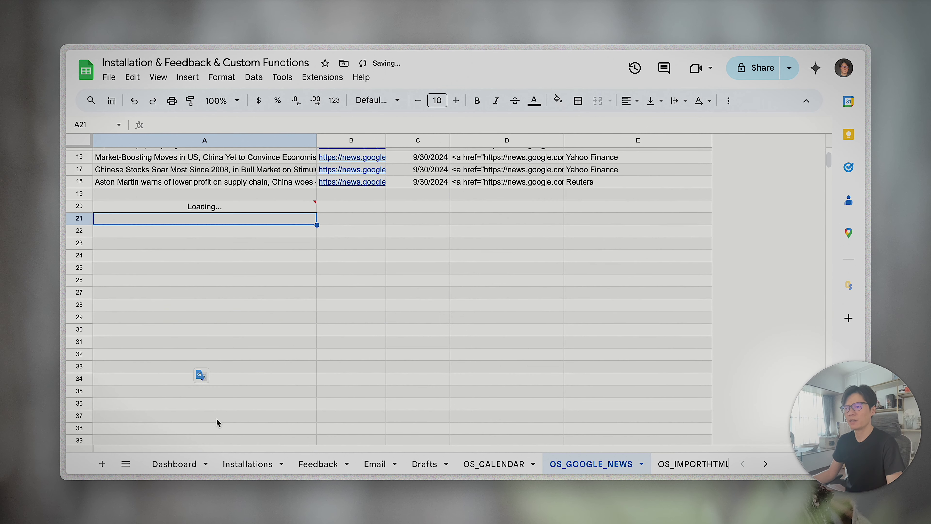
# Step: Paste the copied news formula into cell A27, set its country argument to "TH" and commit it
pyautogui.click(176, 292)
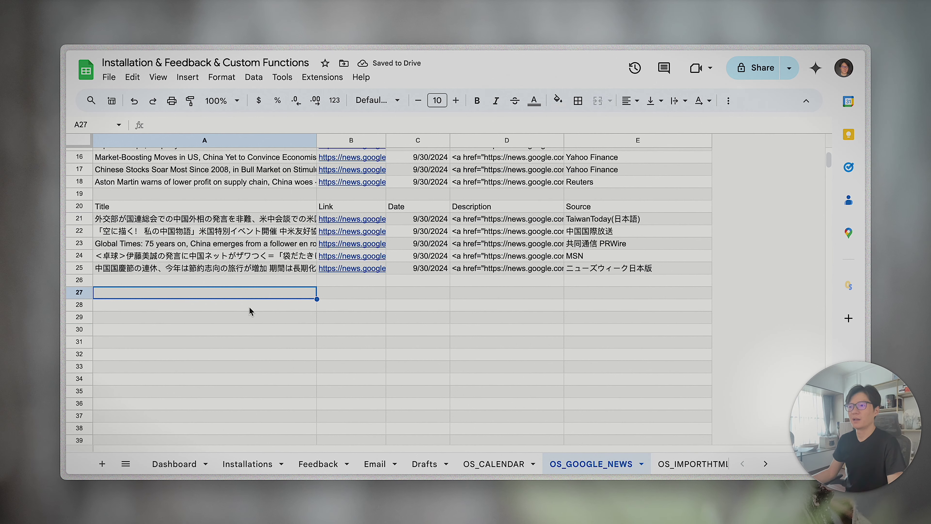
pyautogui.doubleClick(220, 291)
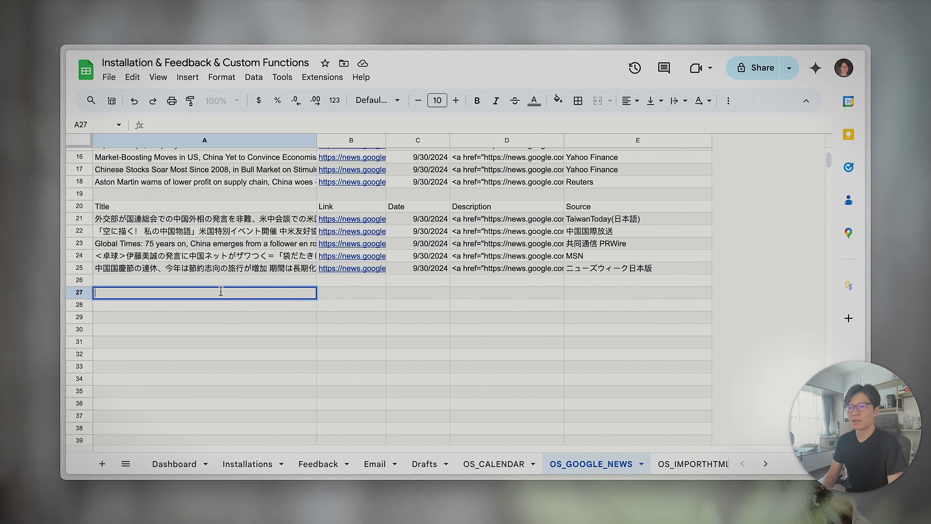
pyautogui.press('super+v')
pyautogui.press('Left')
pyautogui.press('Left')
pyautogui.press('Left')
pyautogui.press('Left')
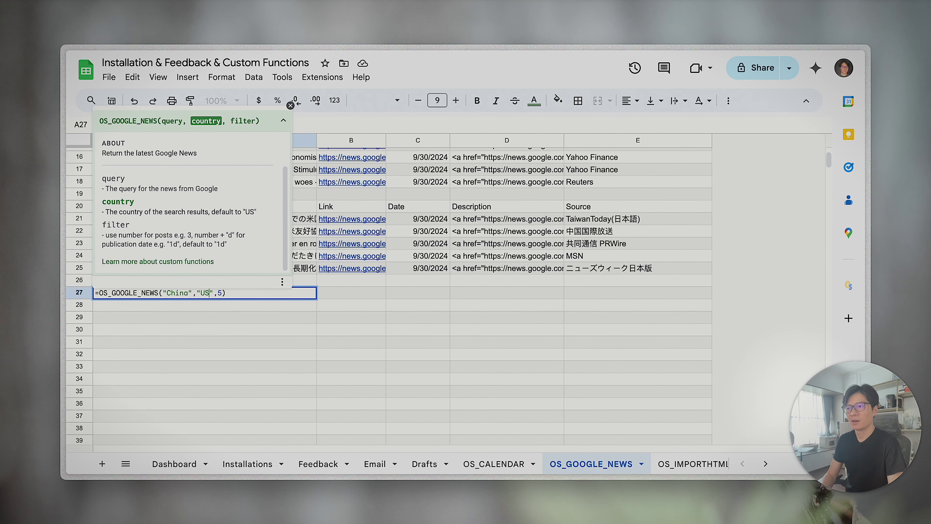
pyautogui.press('BackSpace')
pyautogui.press('BackSpace')
pyautogui.write('TH')
pyautogui.press('Return')
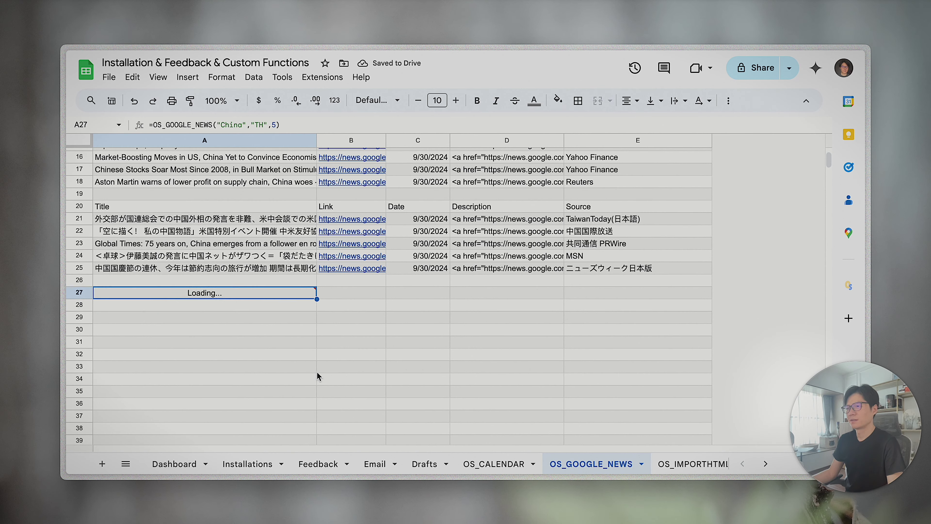
# Step: Select the Thai news titles in A28:A32 and look over all the imported news blocks on the sheet
pyautogui.moveTo(189, 311); pyautogui.dragTo(184, 354)
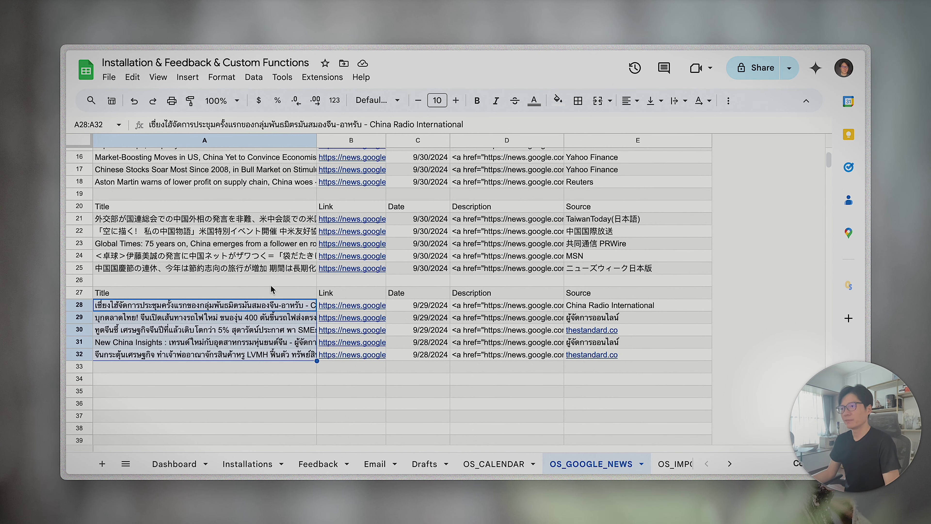
pyautogui.scroll(5, 266, 296)
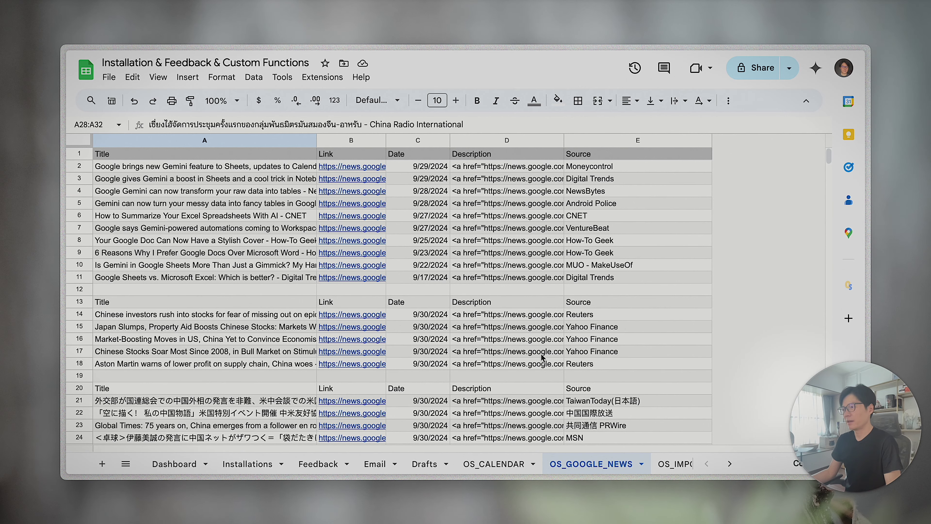
pyautogui.scroll(-5, 542, 357)
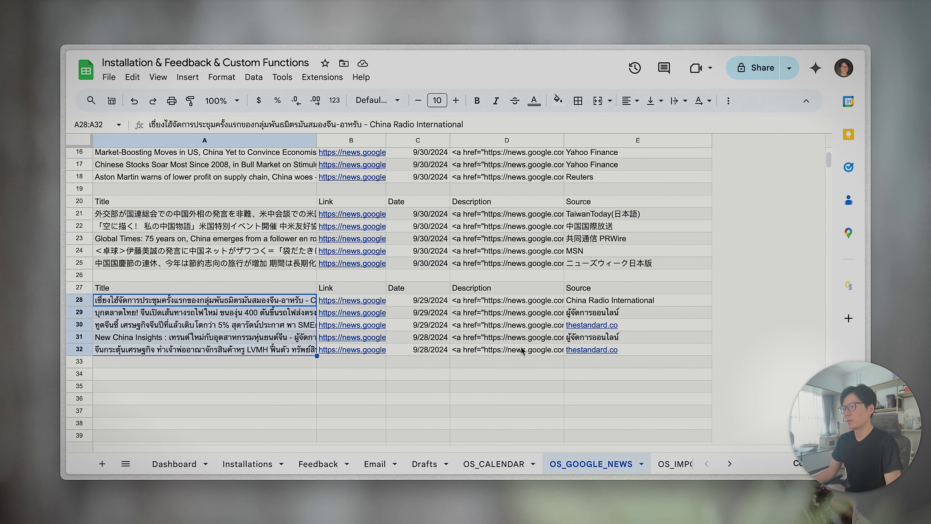